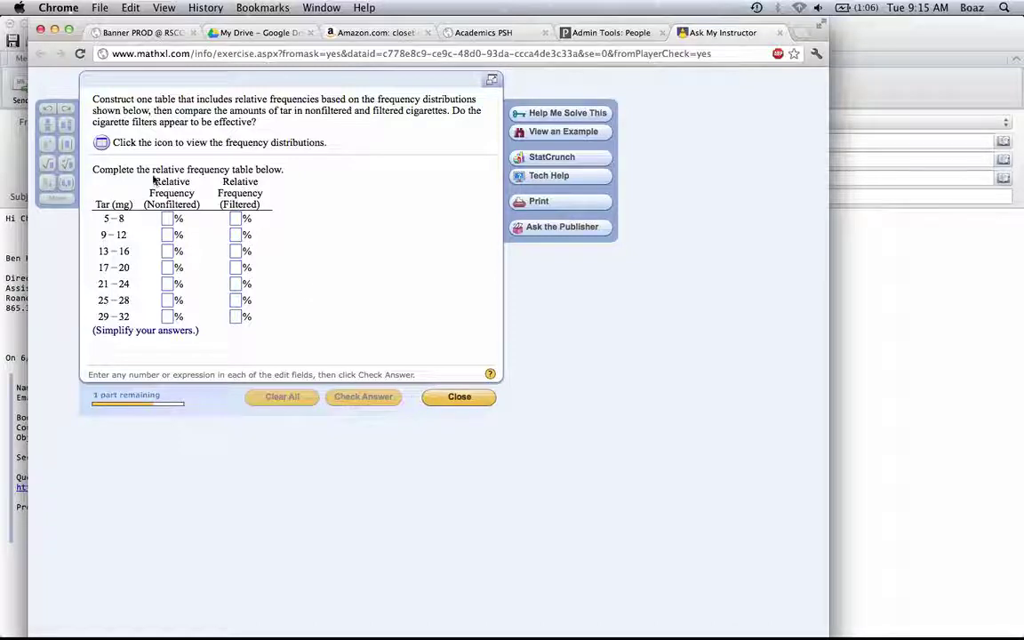
Step: Show the tar frequency distributions, move that window lower, and copy its table to the clipboard
{"action": "left_click", "coordinate": [101, 144]}
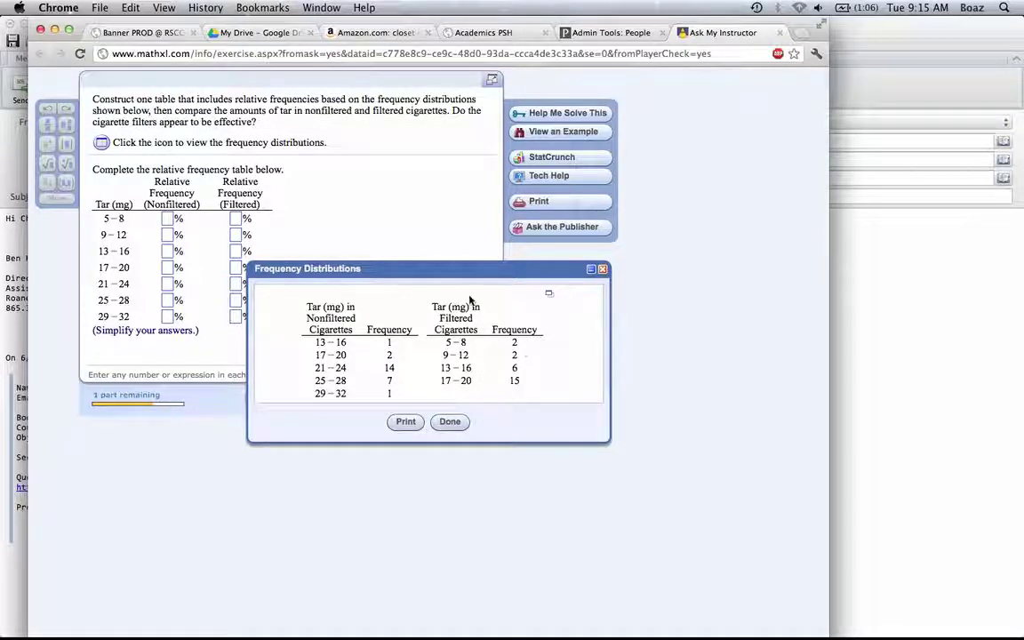
{"action": "left_click_drag", "start_coordinate": [475, 277], "coordinate": [471, 315]}
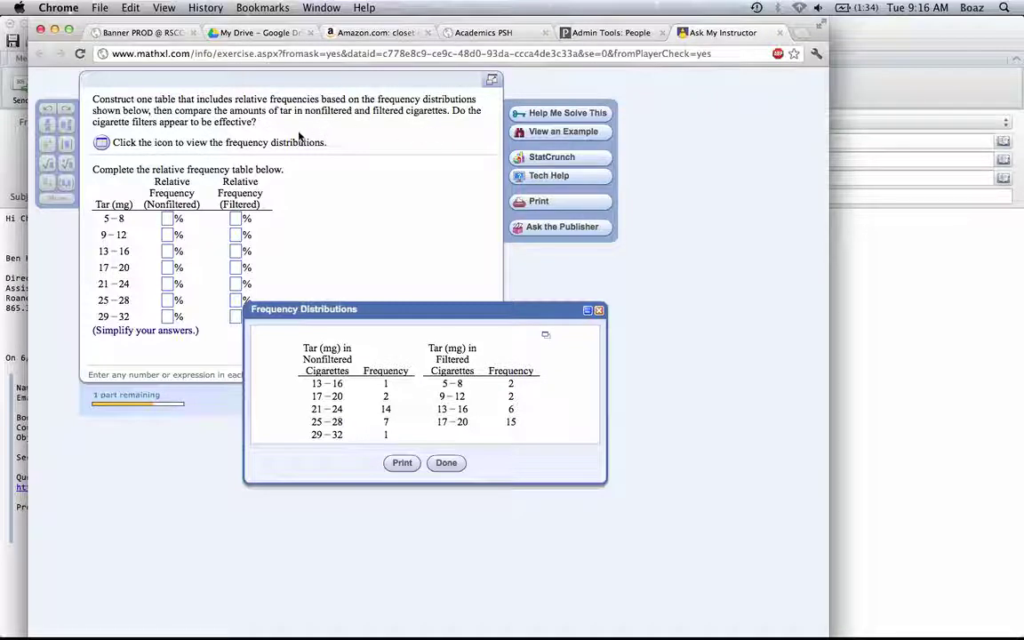
{"action": "left_click", "coordinate": [545, 335]}
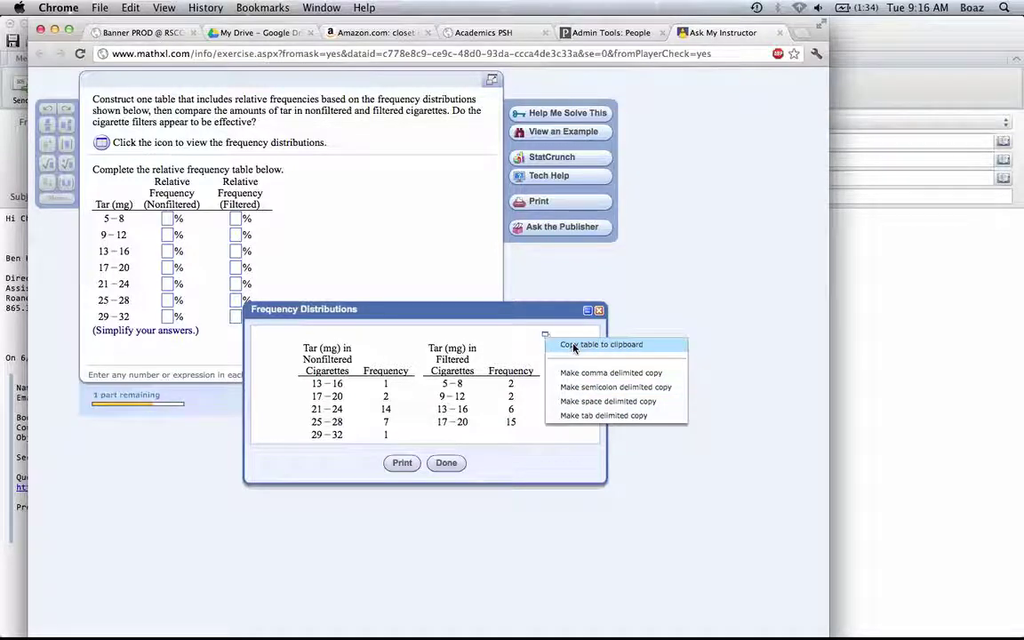
{"action": "left_click", "coordinate": [573, 348]}
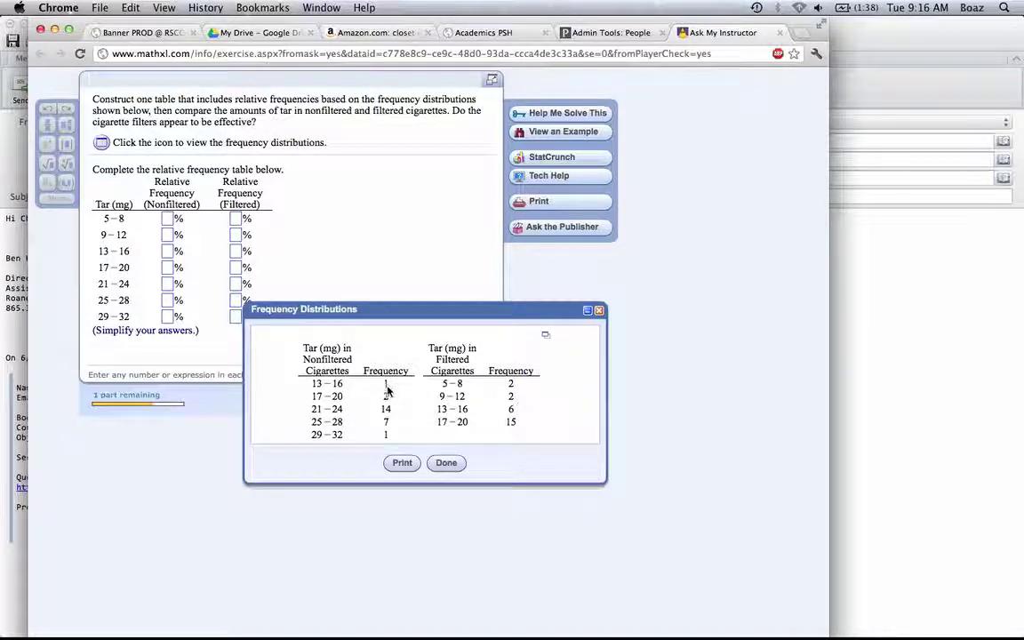
Step: Enter the Nonfiltered percentages 0, 0, 4, 8, 56, 28 and 4, fixing a mistyped digit
{"action": "left_click", "coordinate": [167, 254]}
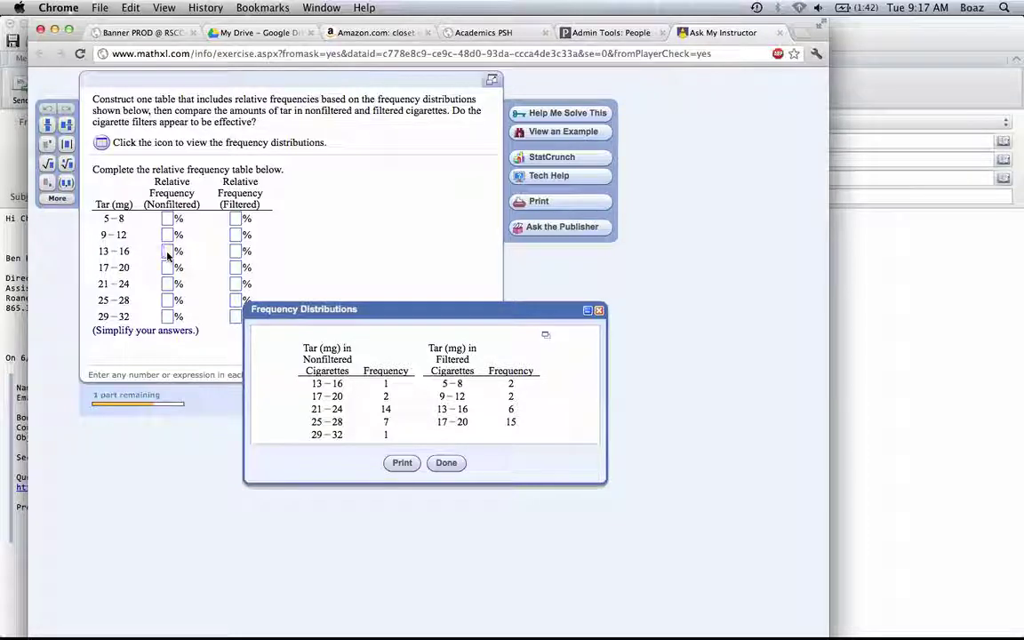
{"action": "type", "text": "4"}
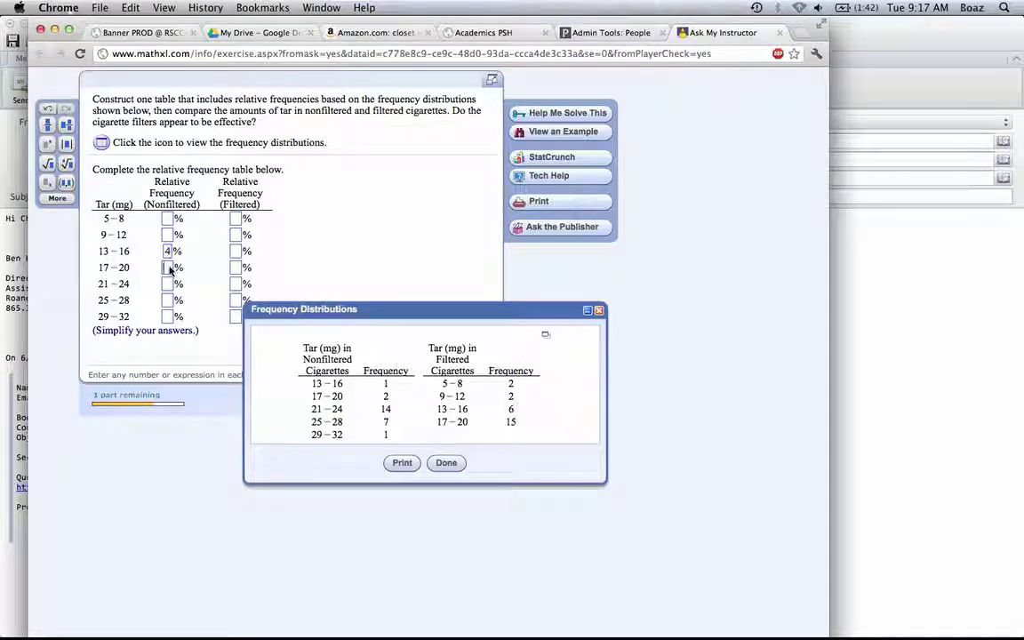
{"action": "type", "text": "8"}
{"action": "left_click", "coordinate": [168, 285]}
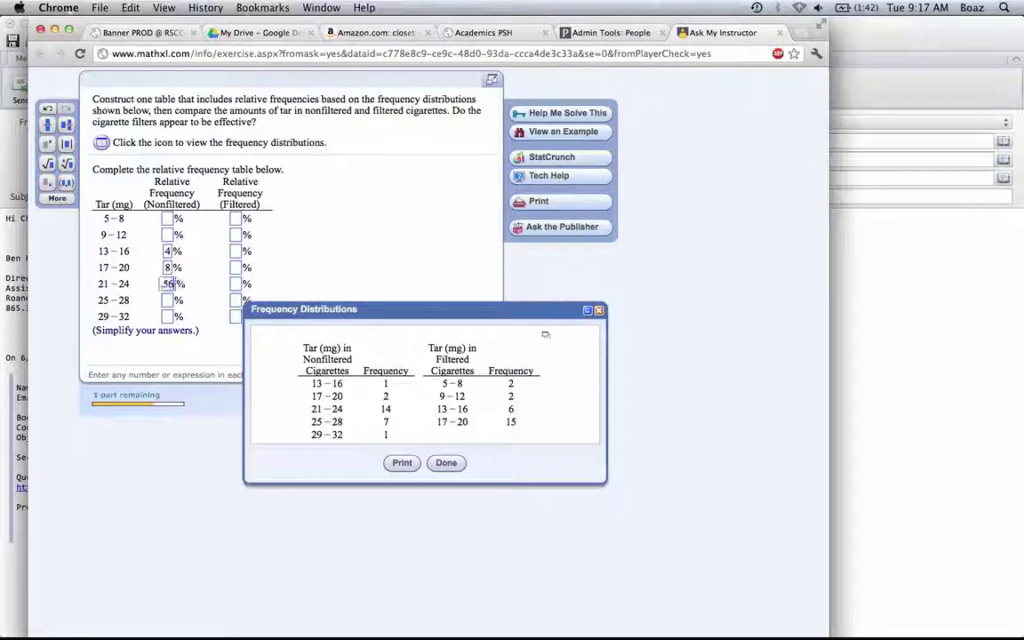
{"action": "key", "text": "BackSpace"}
{"action": "type", "text": "56"}
{"action": "left_click", "coordinate": [167, 301]}
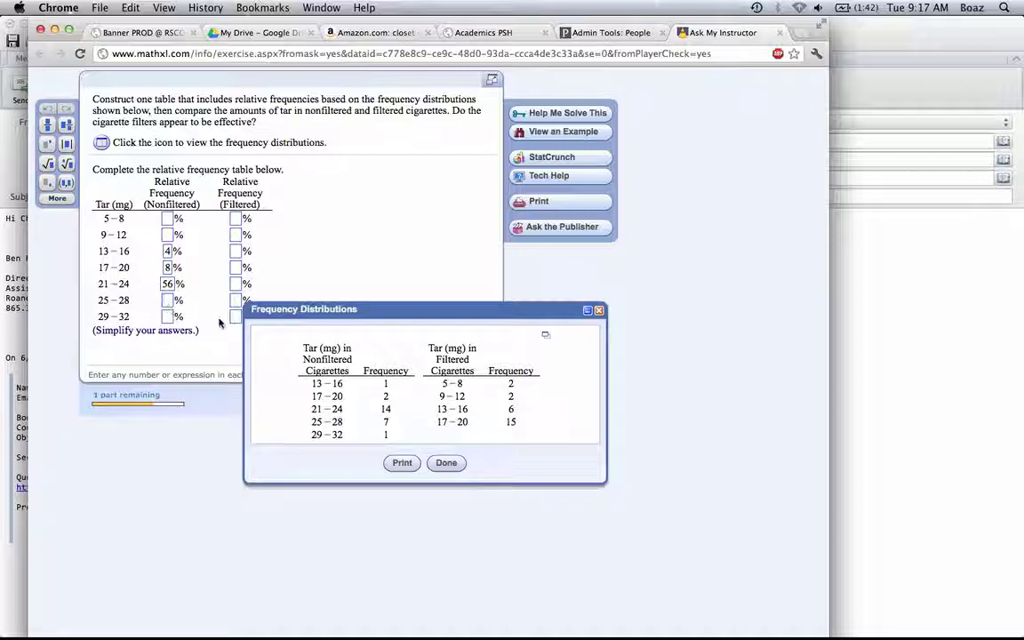
{"action": "type", "text": "28"}
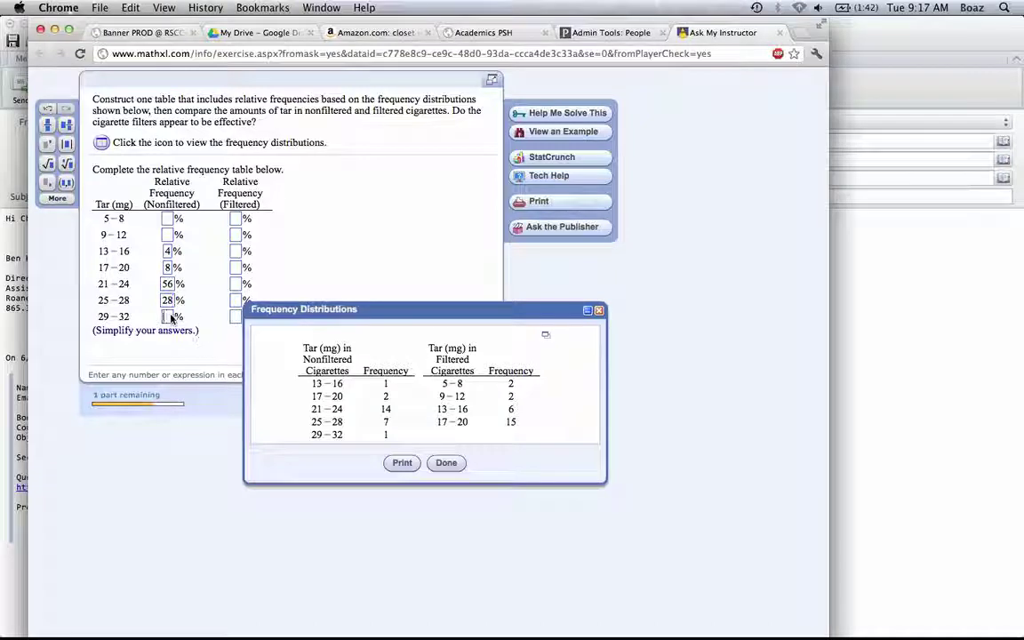
{"action": "type", "text": "4"}
{"action": "left_click", "coordinate": [167, 221]}
{"action": "type", "text": "0"}
{"action": "left_click", "coordinate": [167, 237]}
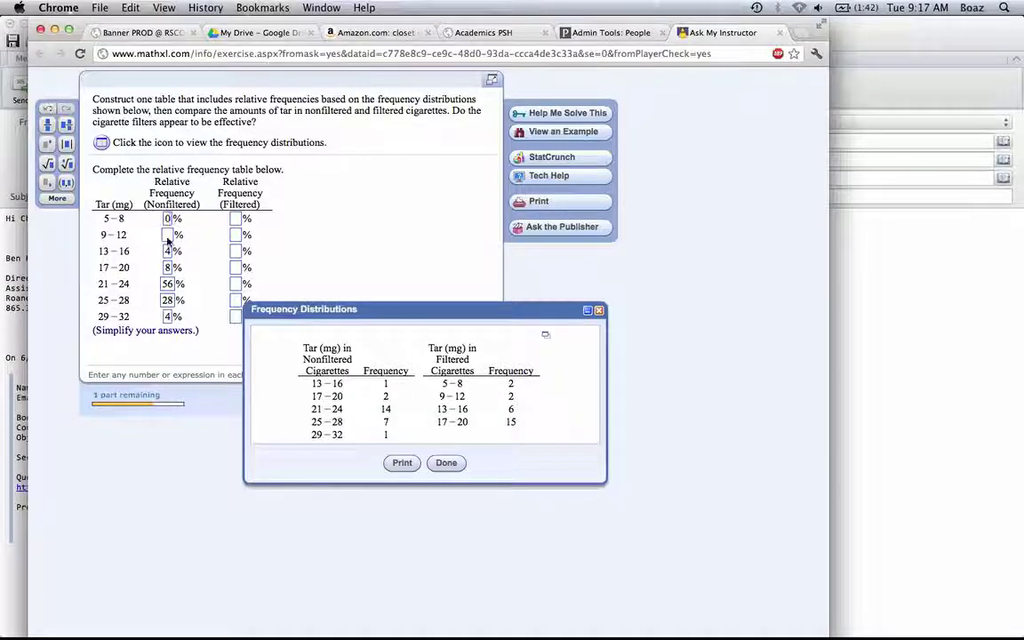
{"action": "type", "text": "0"}
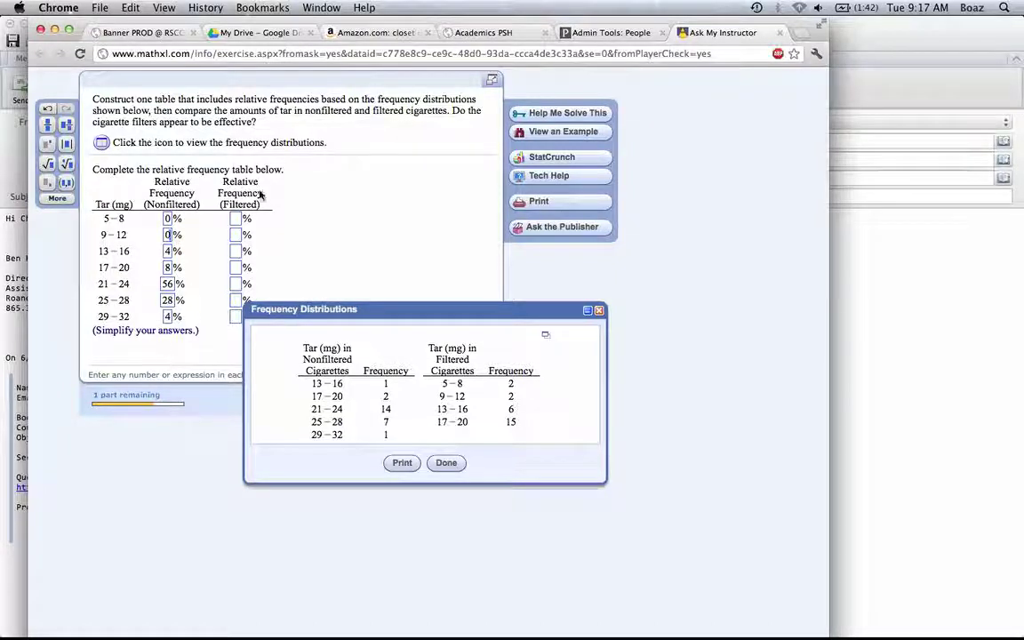
Step: Enter the Filtered percentages 8, 8, 24, 60, 0, 0, 0 for the 5–8 through 29–32 rows
{"action": "left_click", "coordinate": [235, 220]}
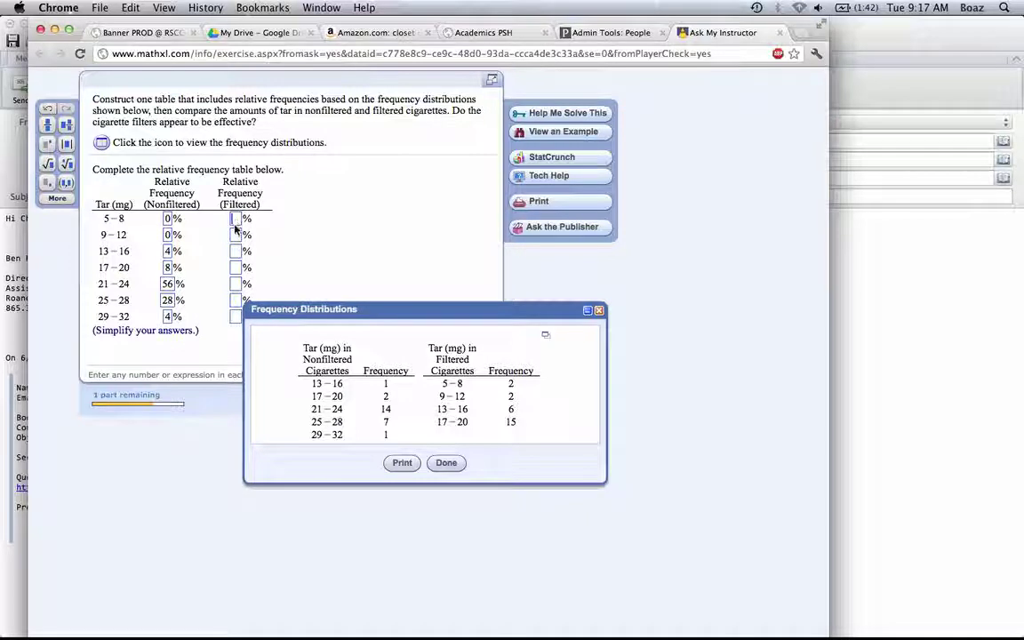
{"action": "type", "text": "8"}
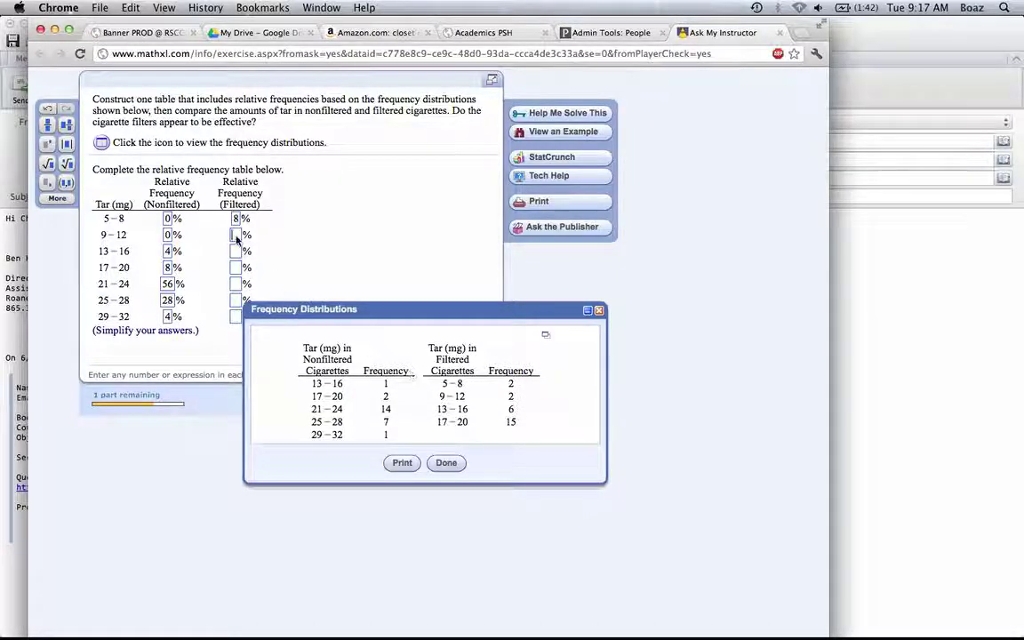
{"action": "left_click", "coordinate": [235, 236]}
{"action": "type", "text": "8"}
{"action": "left_click", "coordinate": [233, 254]}
{"action": "type", "text": "24"}
{"action": "left_click", "coordinate": [237, 269]}
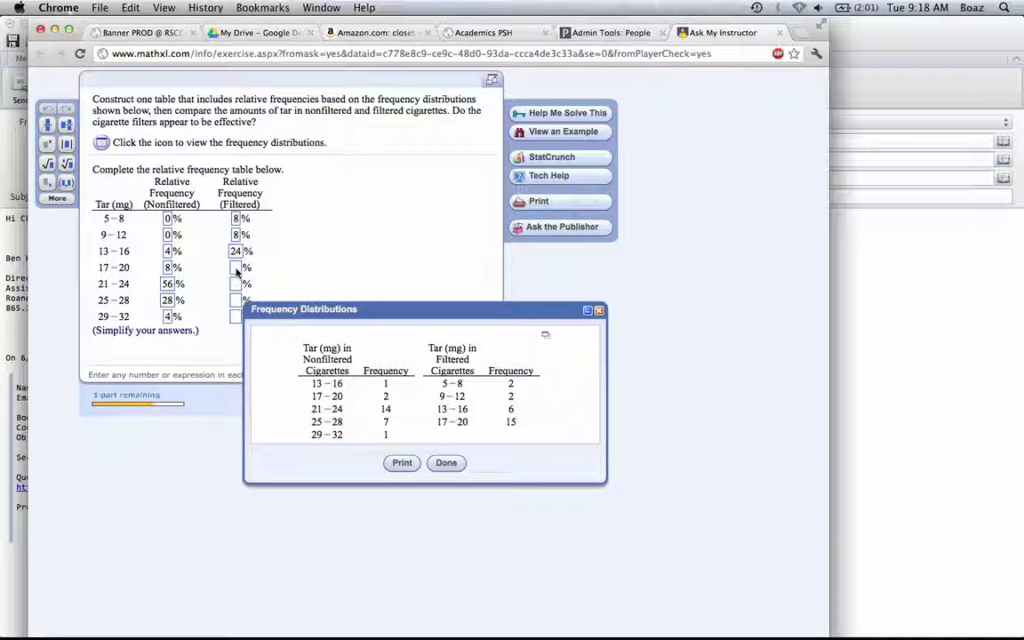
{"action": "type", "text": "60"}
{"action": "left_click", "coordinate": [235, 283]}
{"action": "type", "text": "0"}
{"action": "left_click", "coordinate": [237, 301]}
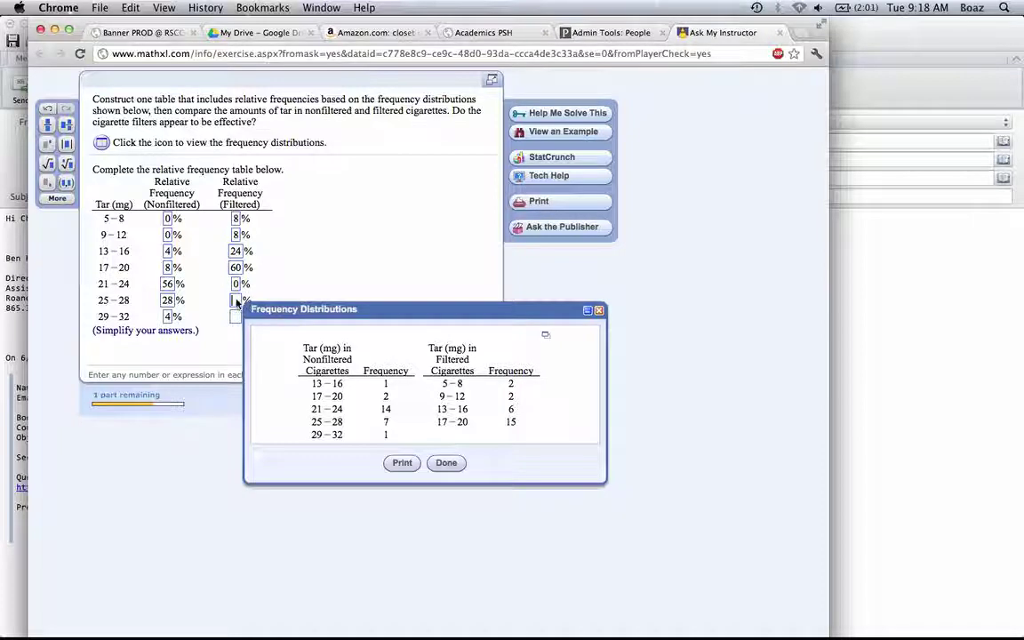
{"action": "type", "text": "0"}
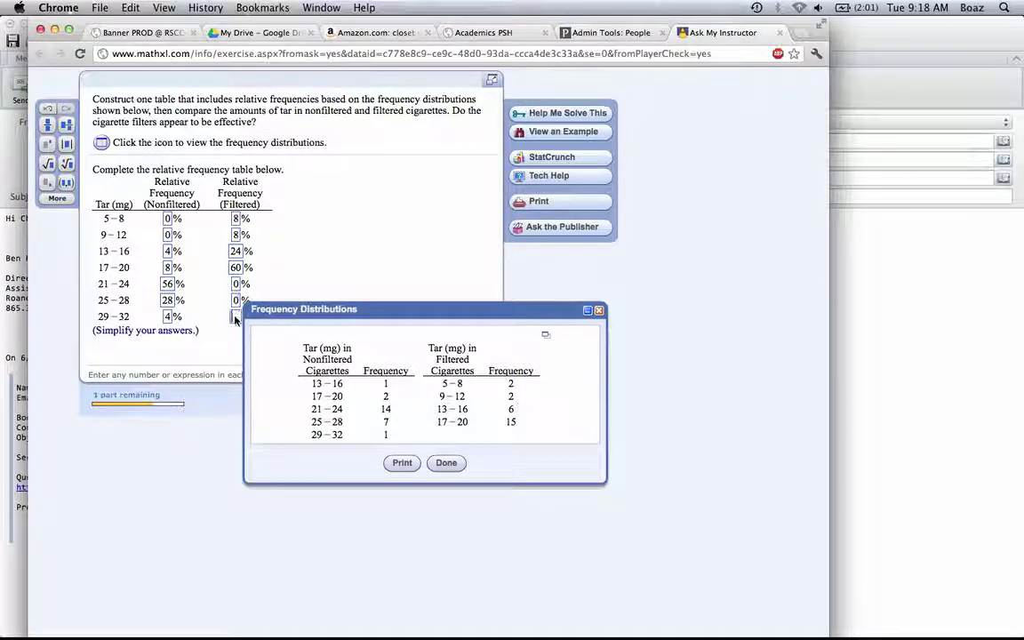
{"action": "left_click", "coordinate": [236, 318]}
{"action": "type", "text": "0"}
Step: Close the frequency distributions window and submit the completed relative frequency table
{"action": "left_click", "coordinate": [446, 464]}
{"action": "left_click", "coordinate": [360, 396]}
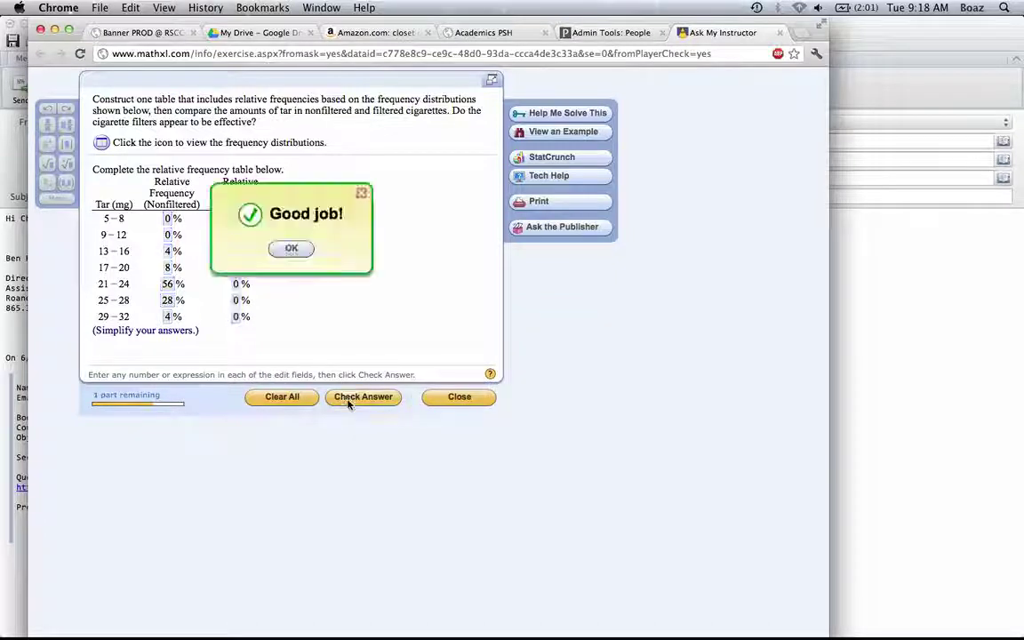
{"action": "left_click", "coordinate": [295, 248]}
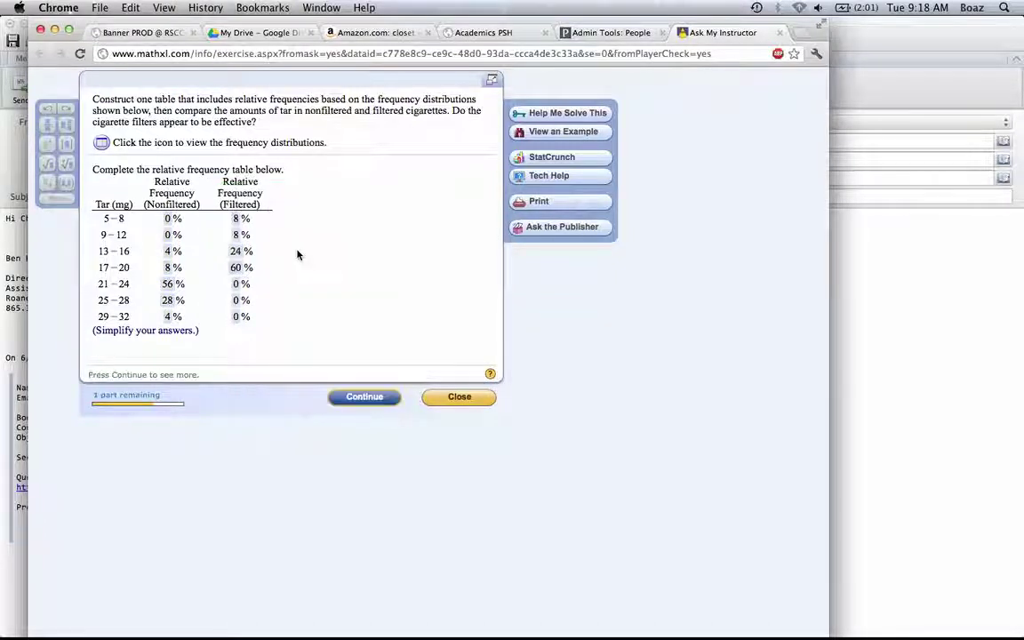
Step: Continue to the filter-effectiveness question and choose answer A: filters appear effective
{"action": "left_click", "coordinate": [366, 397]}
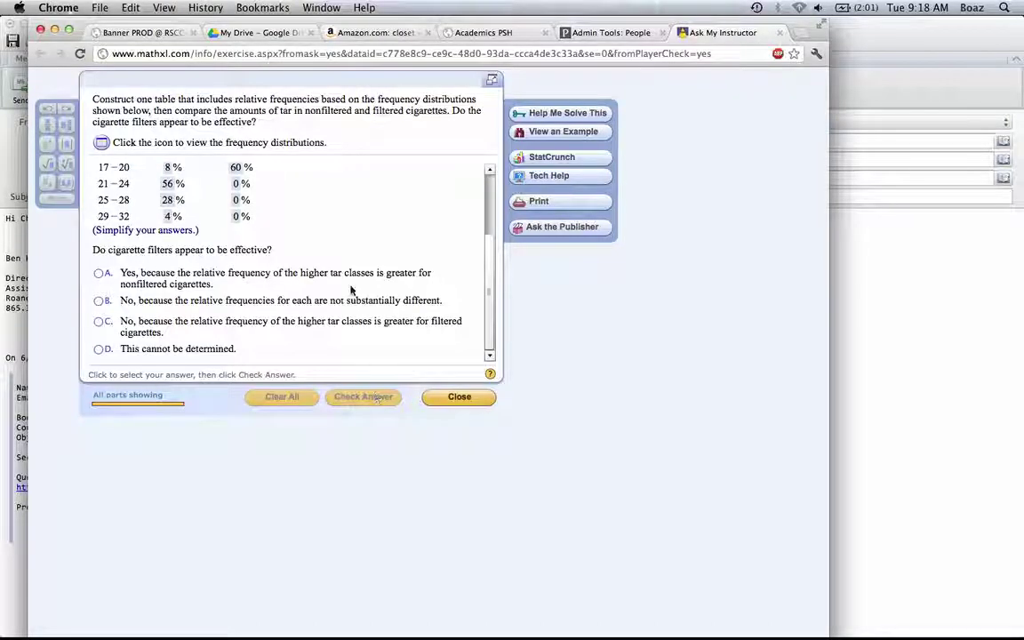
{"action": "scroll", "coordinate": [351, 289], "scroll_direction": "up", "scroll_amount": 1}
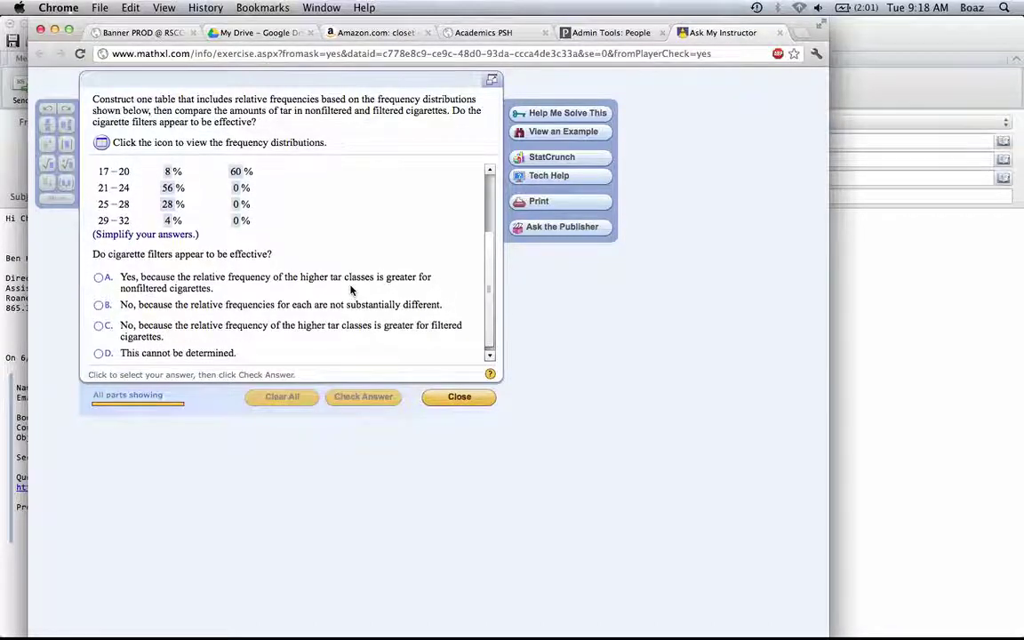
{"action": "scroll", "coordinate": [351, 289], "scroll_direction": "up", "scroll_amount": 5}
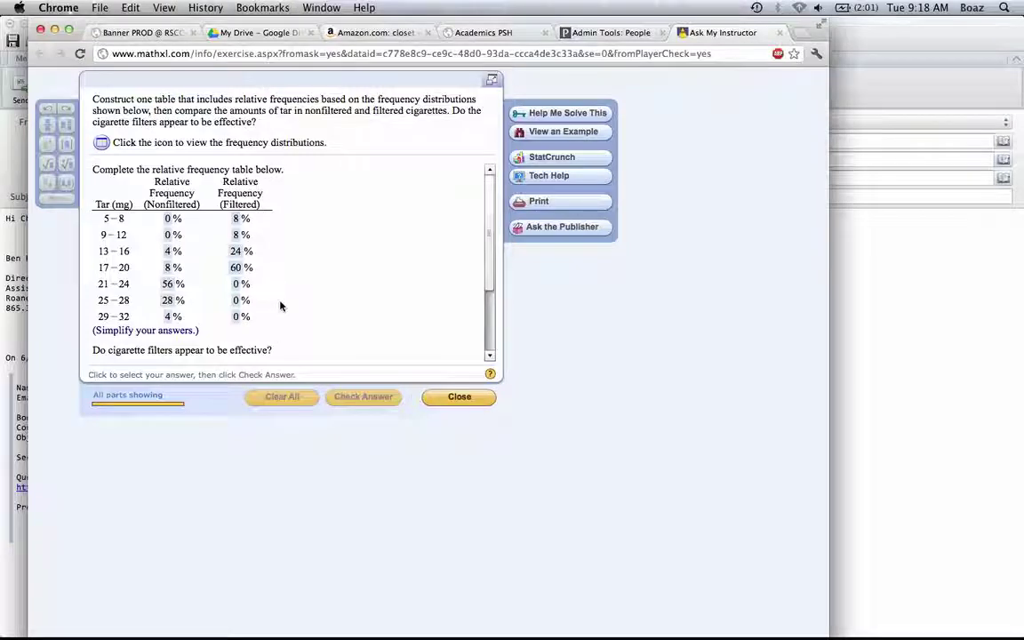
{"action": "scroll", "coordinate": [256, 201], "scroll_direction": "down", "scroll_amount": 3}
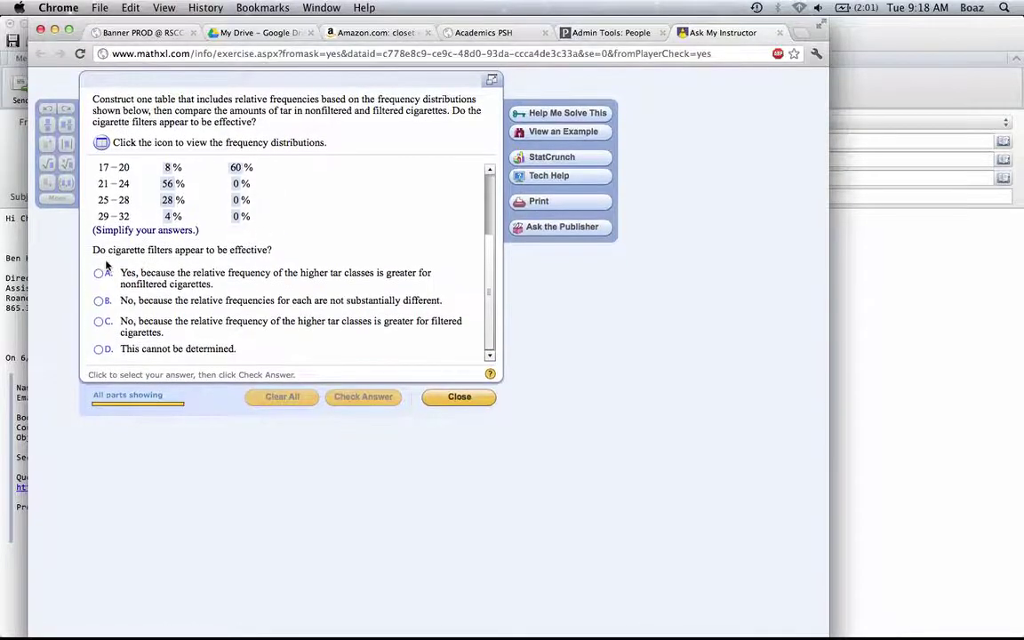
{"action": "left_click", "coordinate": [99, 274]}
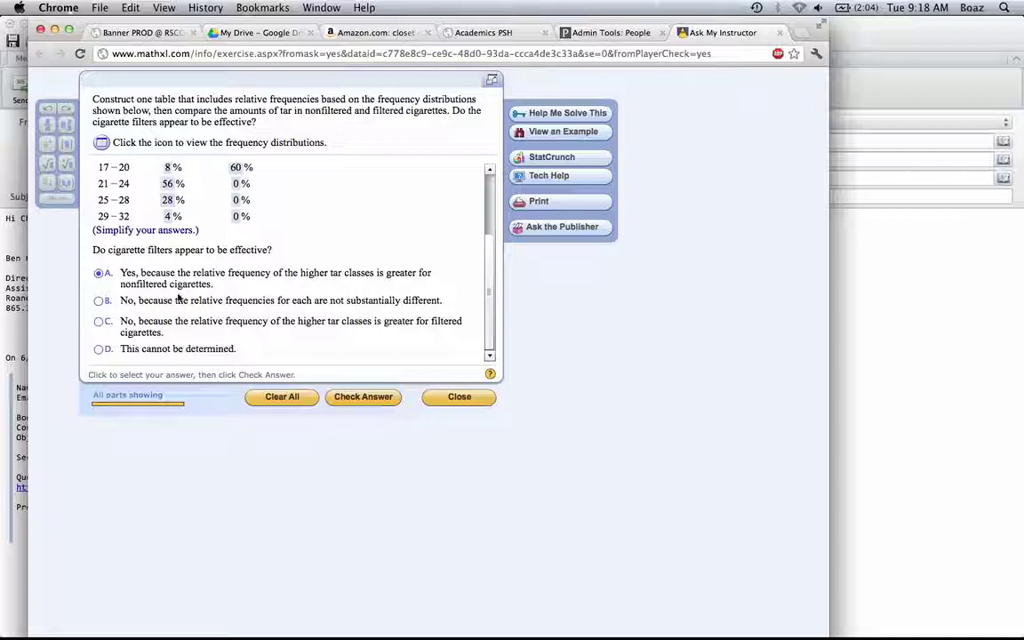
{"action": "scroll", "coordinate": [258, 199], "scroll_direction": "up", "scroll_amount": 3}
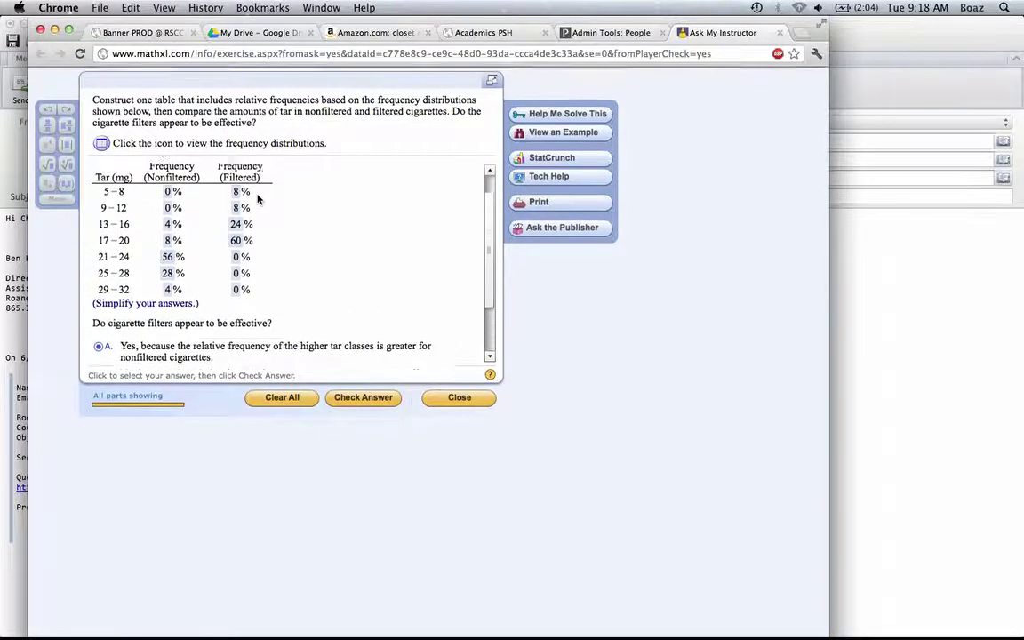
{"action": "scroll", "coordinate": [258, 199], "scroll_direction": "up", "scroll_amount": 1}
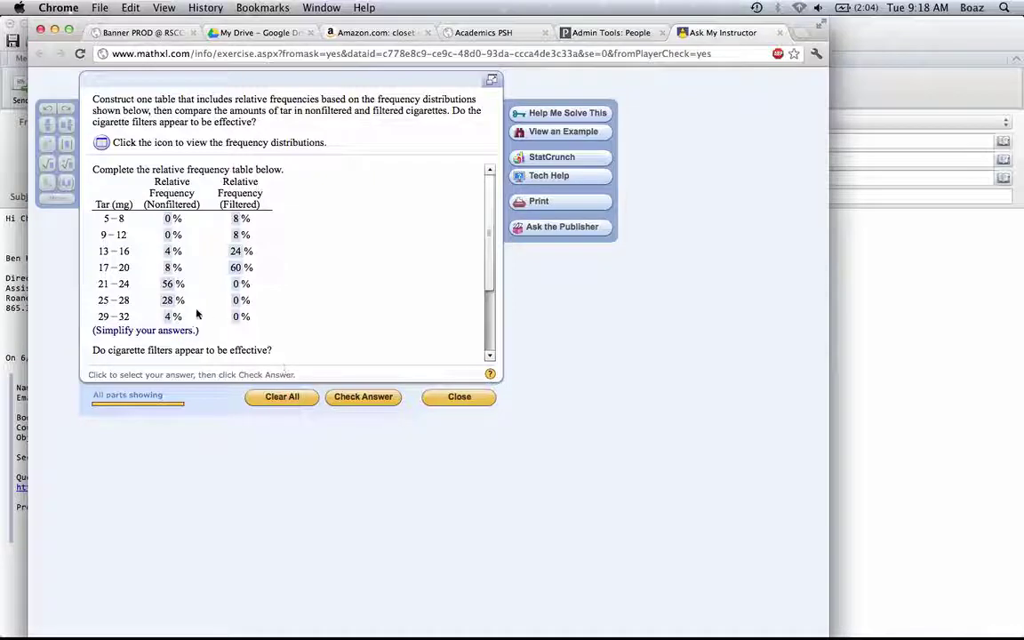
Step: Check the filter-effectiveness answer and dismiss the 'Excellent!' feedback
{"action": "left_click", "coordinate": [363, 404]}
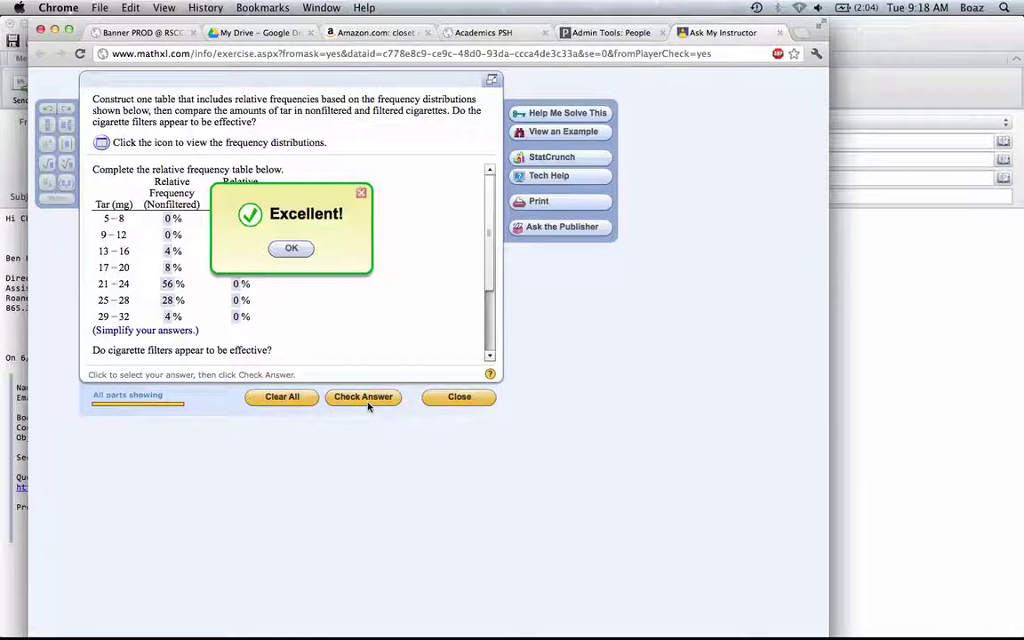
{"action": "left_click", "coordinate": [297, 251]}
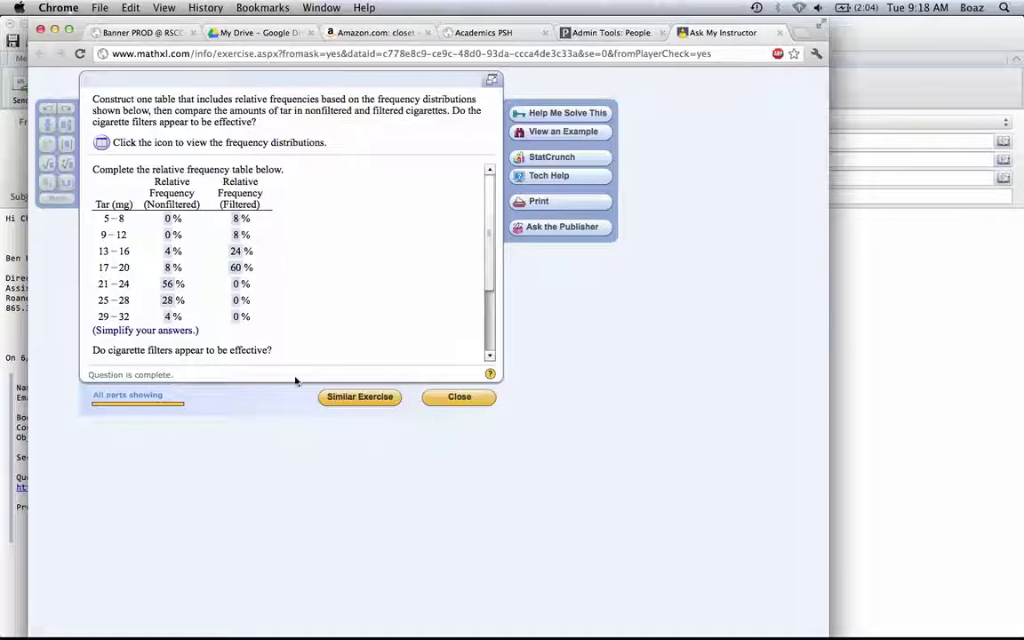